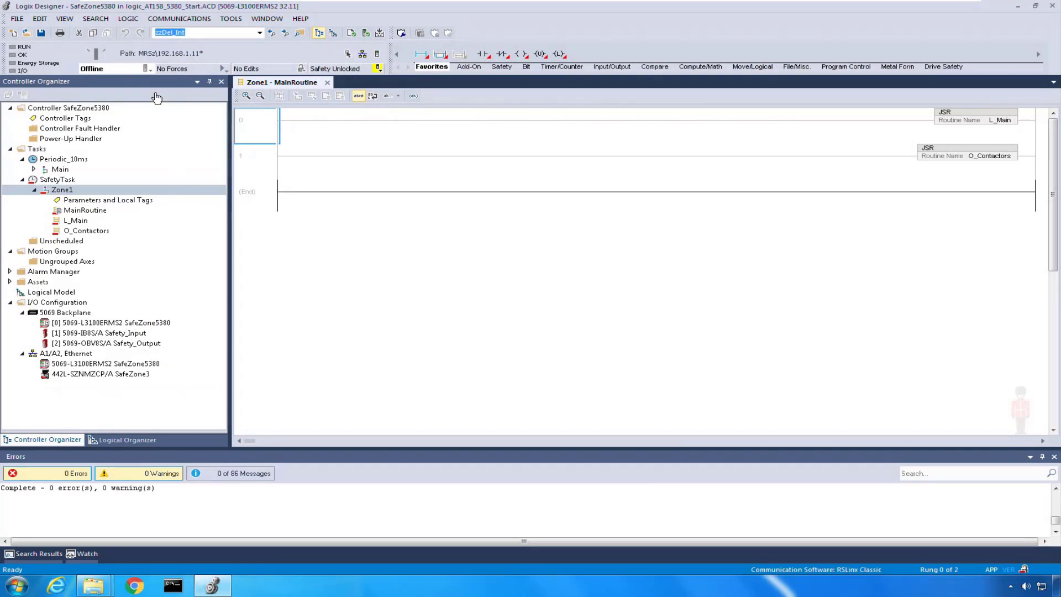
Download the SafeZone5380 project to the controller and switch it to Remote Run.
{"action": "left_click", "coordinate": [182, 21]}
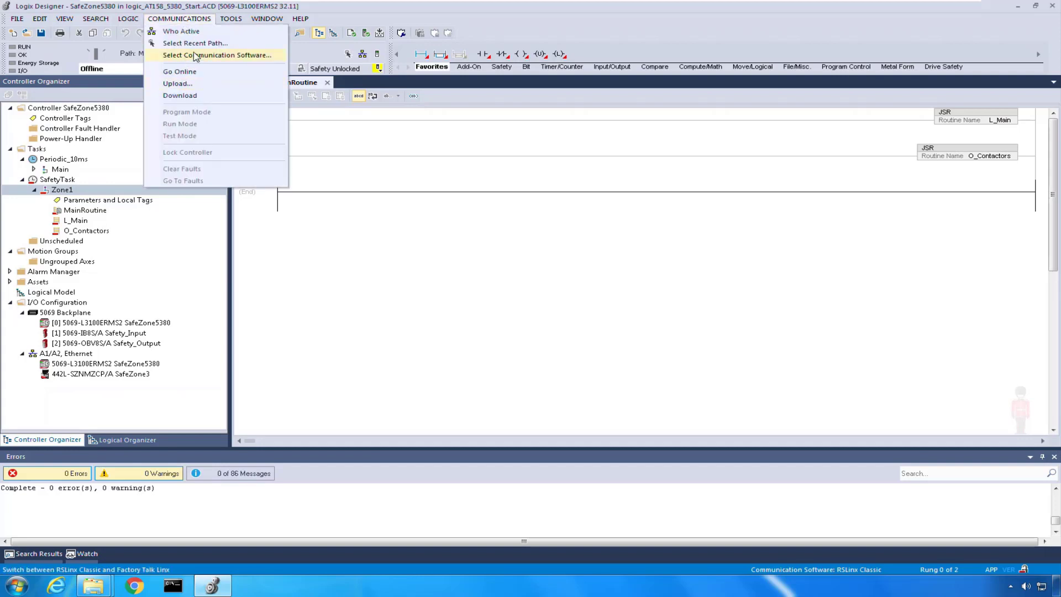
{"action": "left_click", "coordinate": [190, 84]}
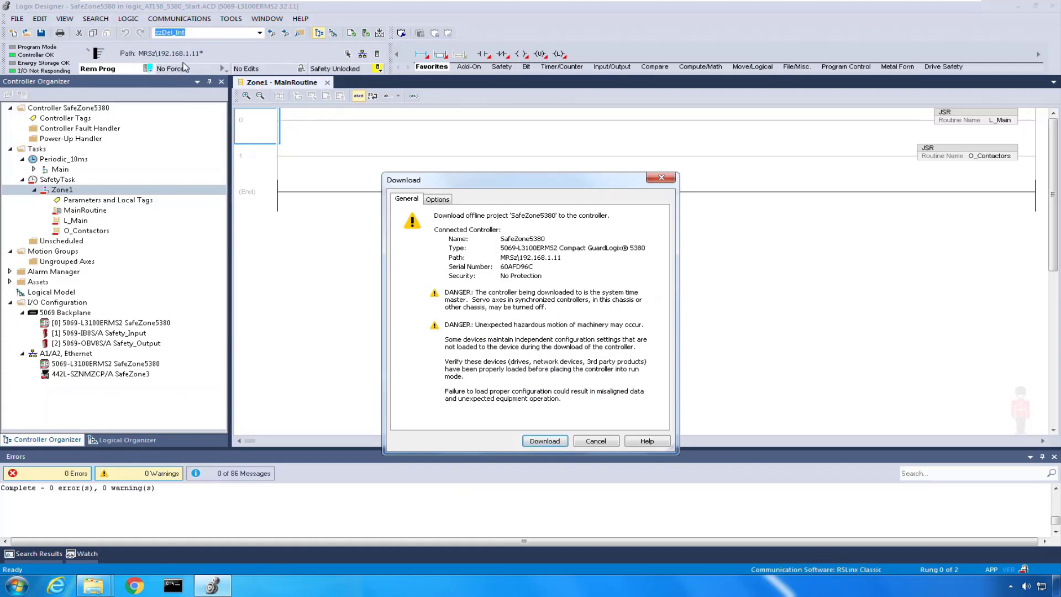
{"action": "left_click", "coordinate": [544, 442]}
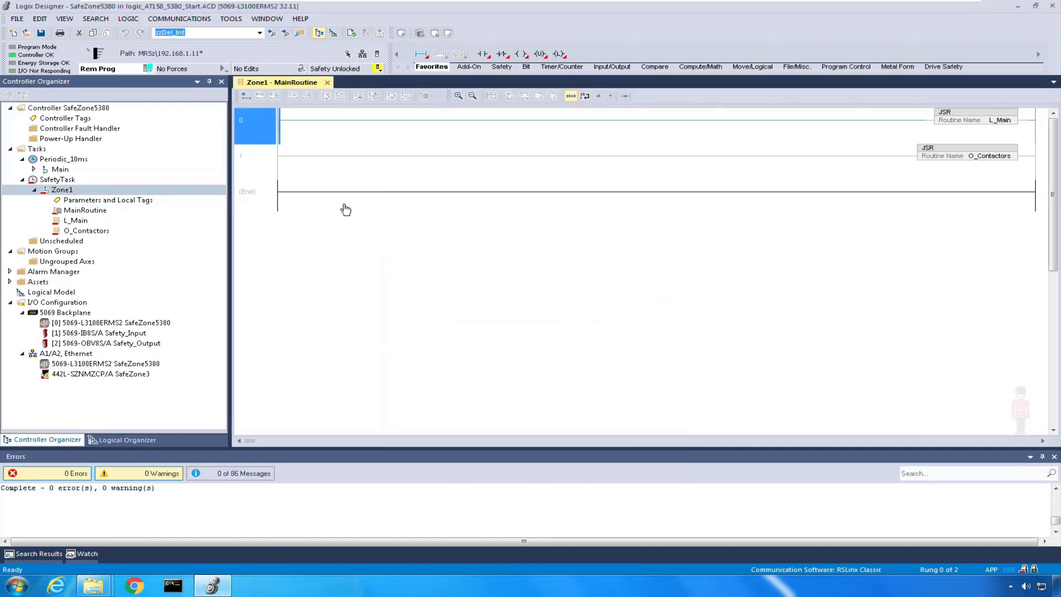
{"action": "left_click", "coordinate": [149, 69]}
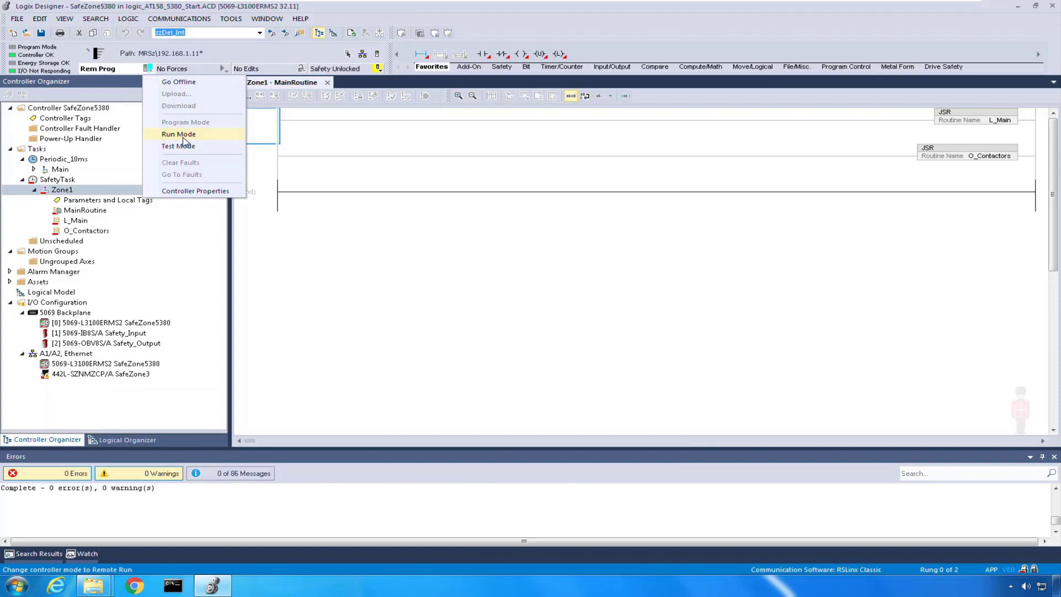
{"action": "left_click", "coordinate": [180, 135]}
{"action": "left_click", "coordinate": [537, 318]}
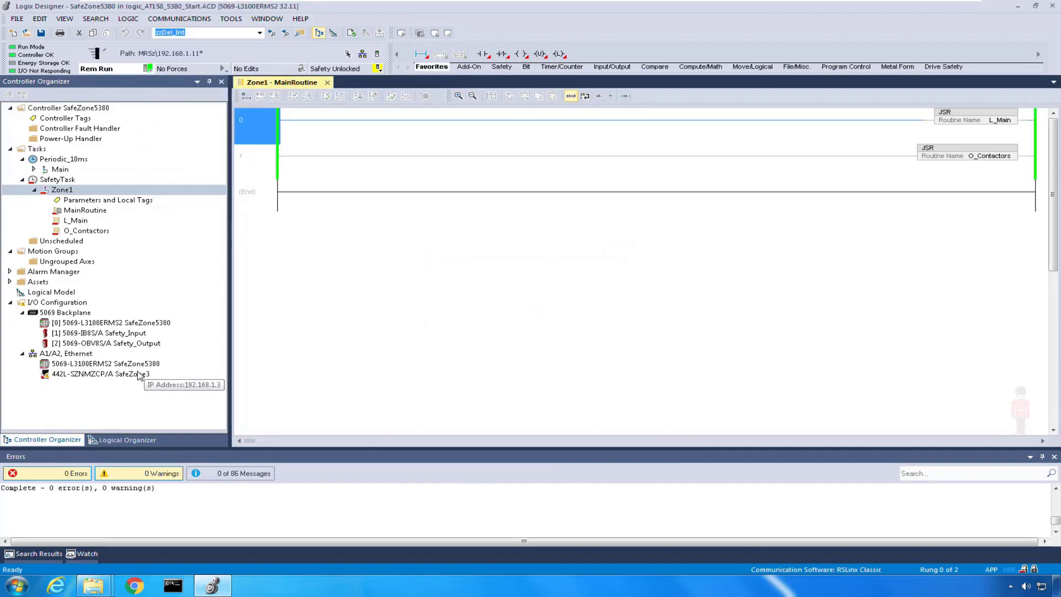
Select the SafeZone3 module and enlarge the organizer to reveal its Faulted status.
{"action": "left_click", "coordinate": [56, 376]}
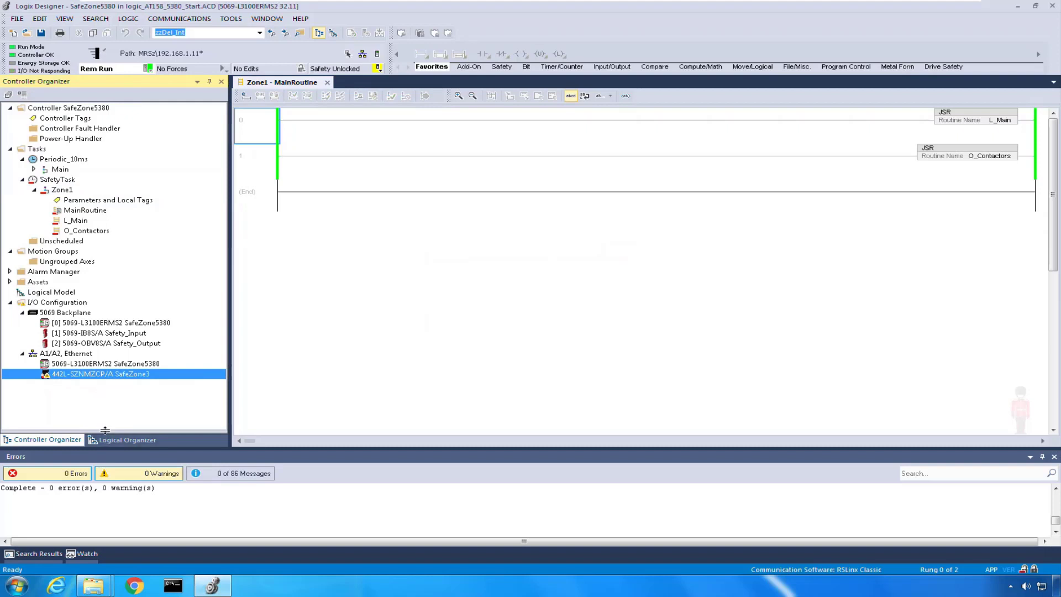
{"action": "left_click_drag", "start_coordinate": [107, 430], "coordinate": [106, 386]}
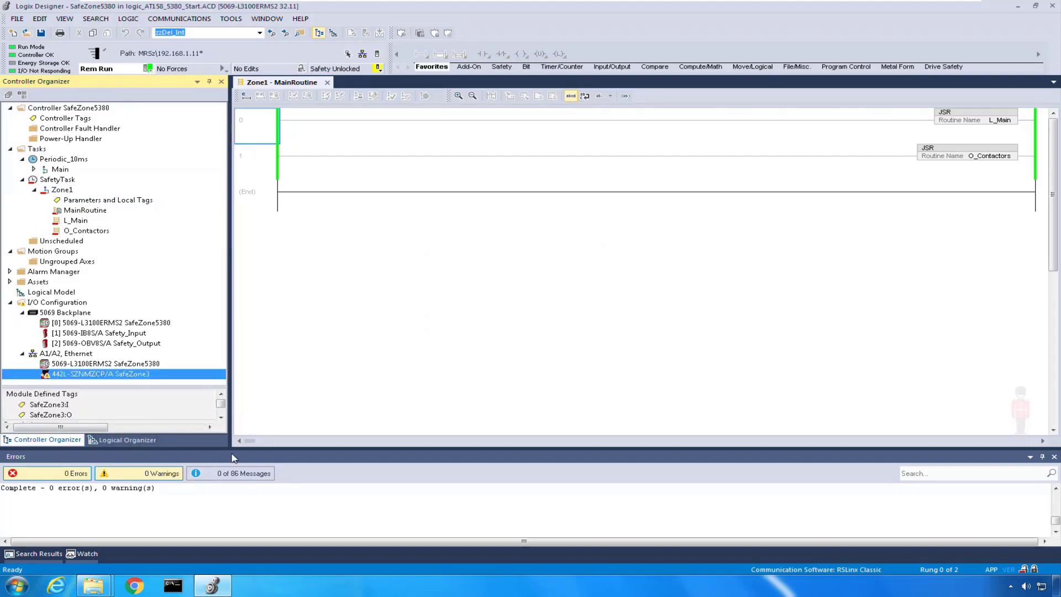
{"action": "left_click_drag", "start_coordinate": [294, 448], "coordinate": [293, 492]}
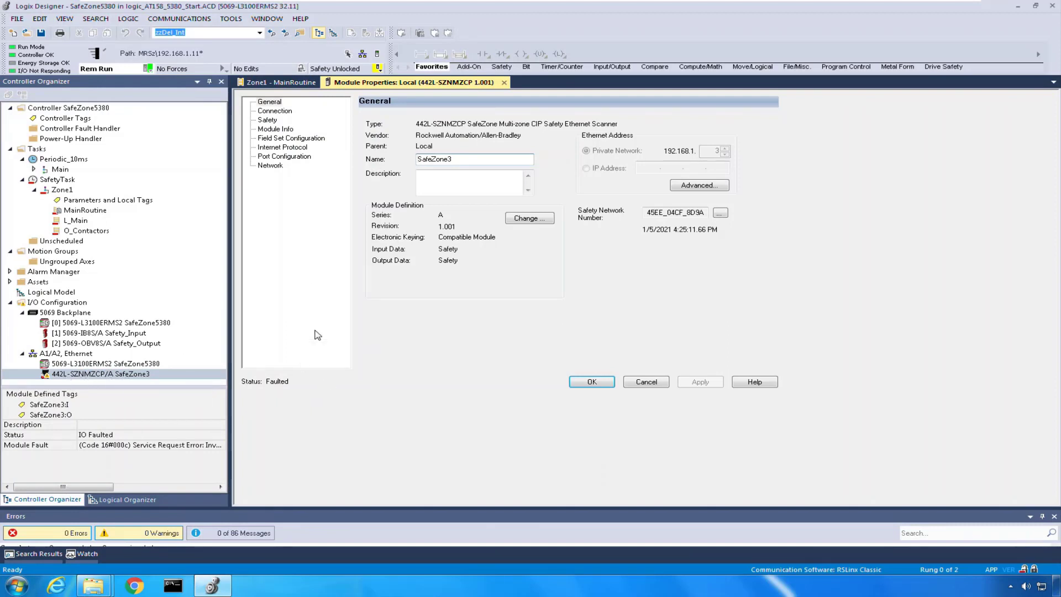
View the SafeZone3 module's Connection settings, then its Field Set Configuration page.
{"action": "left_click", "coordinate": [274, 111]}
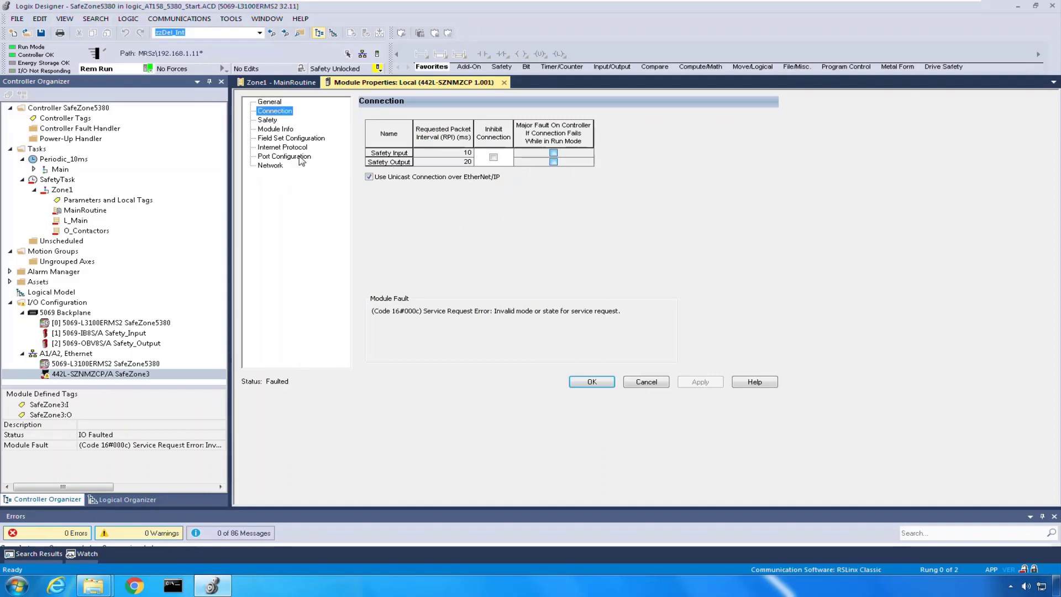
{"action": "left_click", "coordinate": [283, 139]}
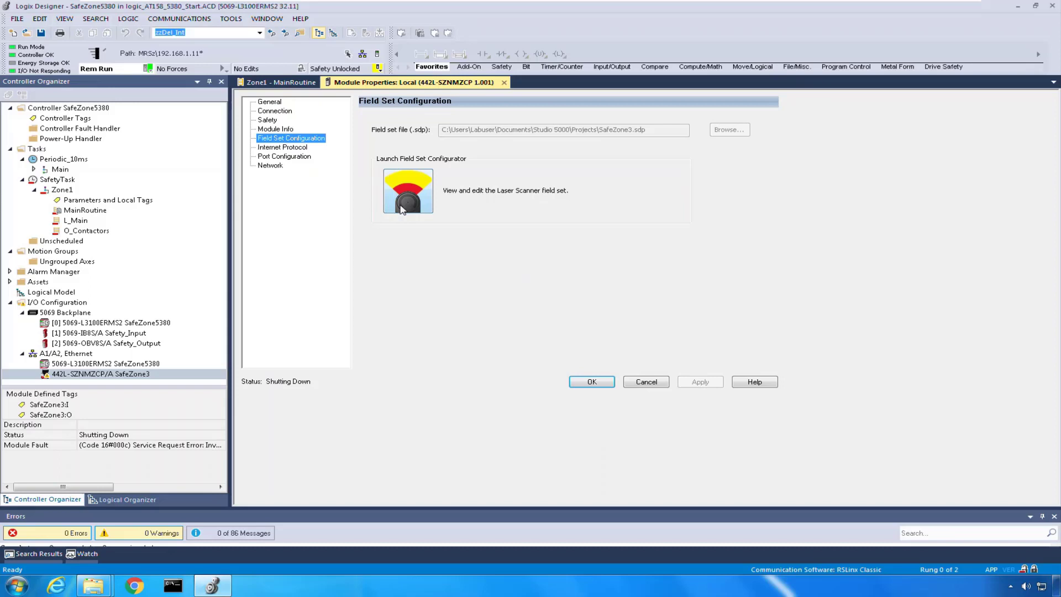
Launch the Field Set Configurator and continue with the project's current configuration despite the mismatch.
{"action": "left_click", "coordinate": [403, 207]}
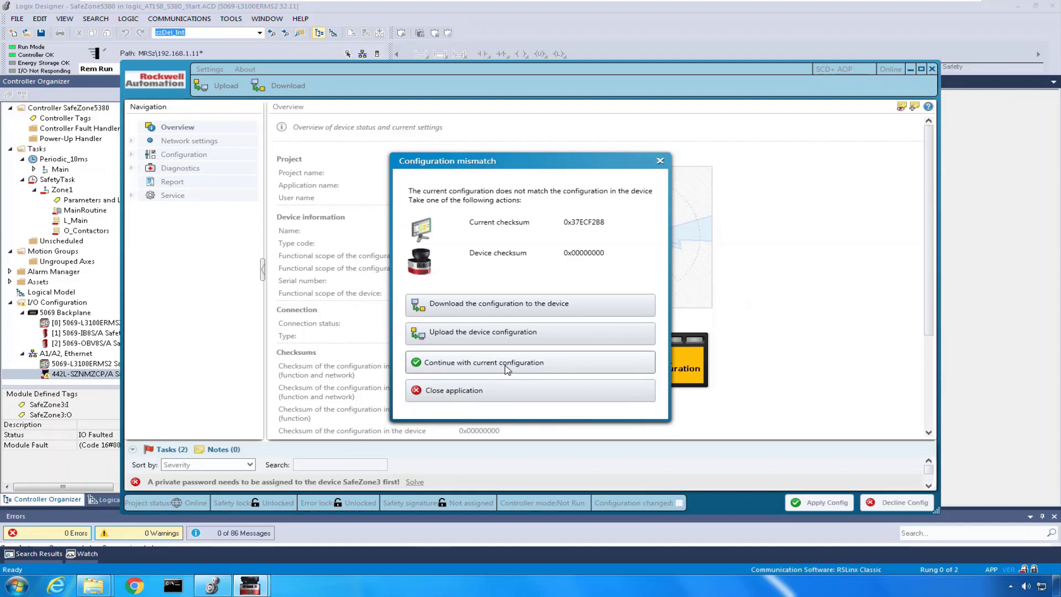
{"action": "left_click", "coordinate": [506, 362]}
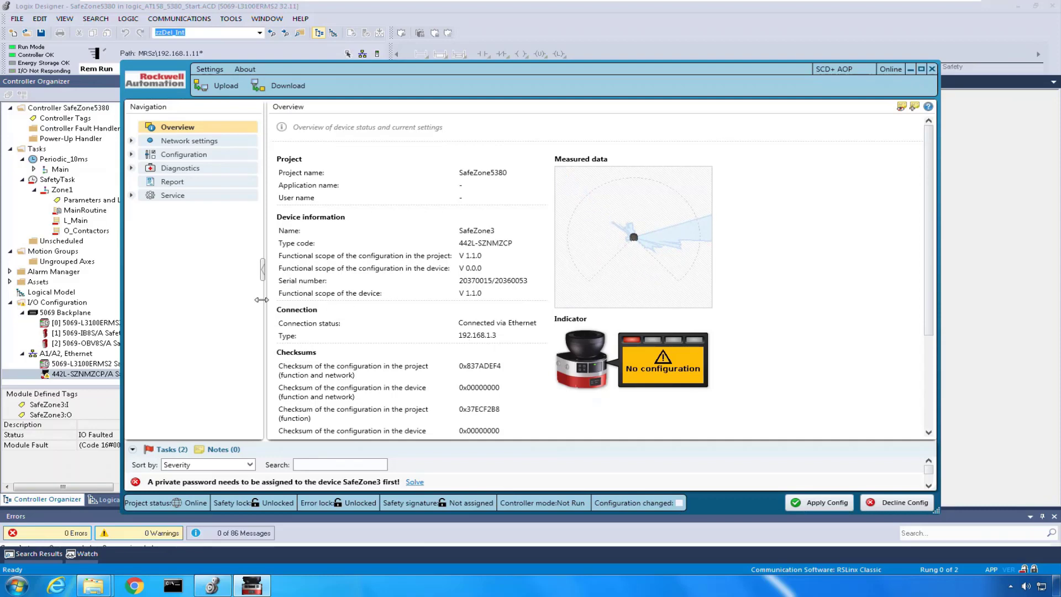
{"action": "mouse_move", "coordinate": [251, 584]}
In the device user passwords, enter and confirm a new Administrator password.
{"action": "left_click", "coordinate": [132, 196]}
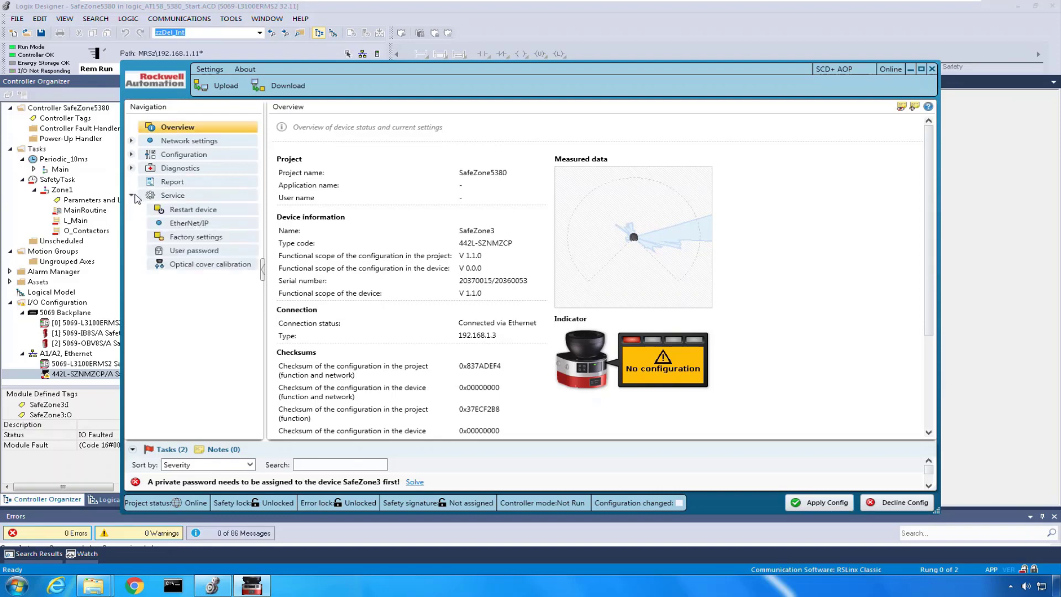
{"action": "left_click", "coordinate": [195, 251]}
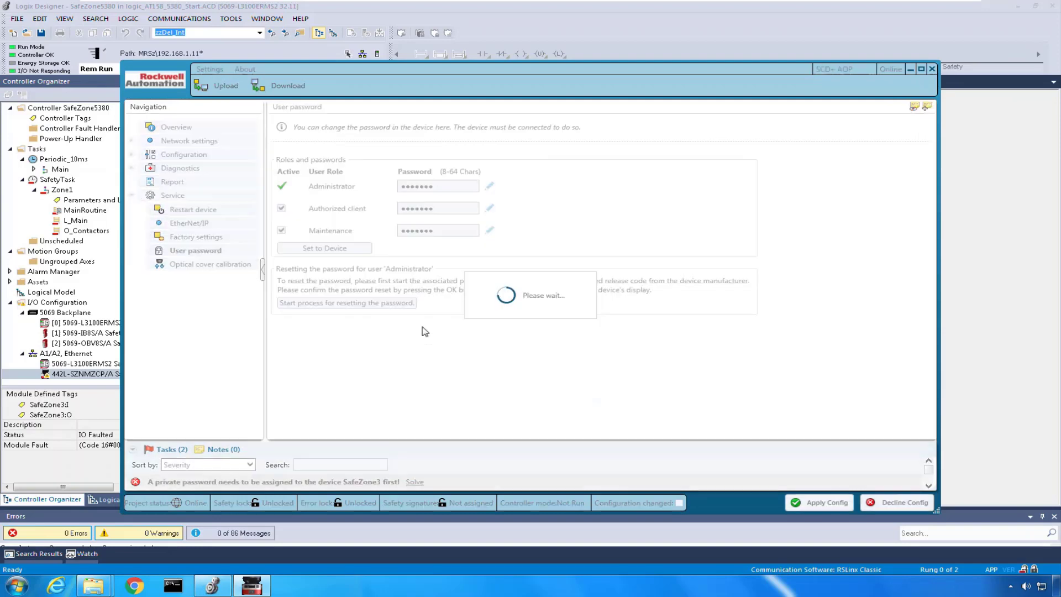
{"action": "left_click", "coordinate": [490, 188]}
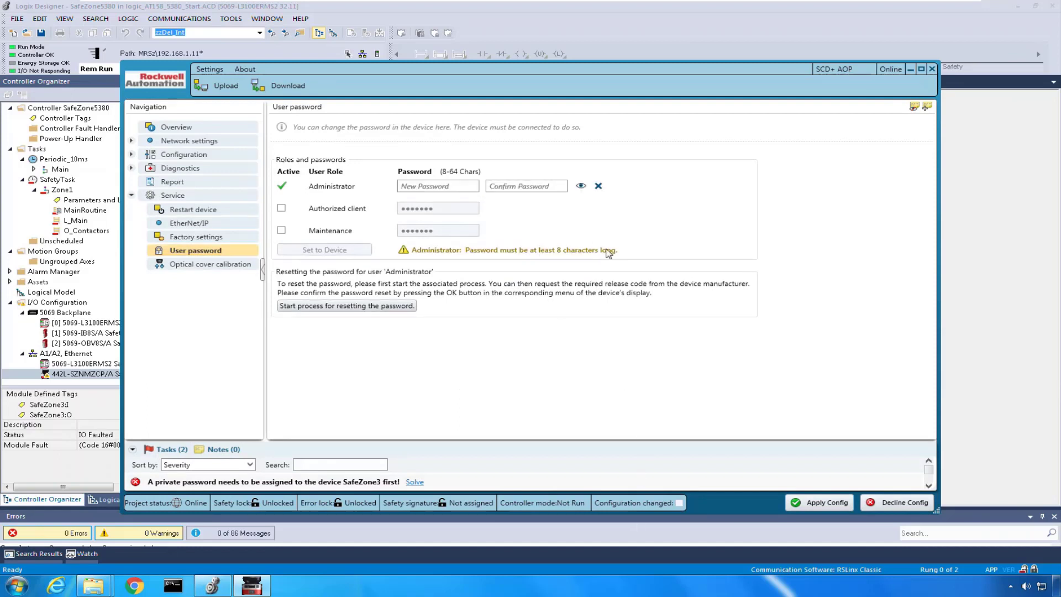
{"action": "left_click", "coordinate": [432, 185]}
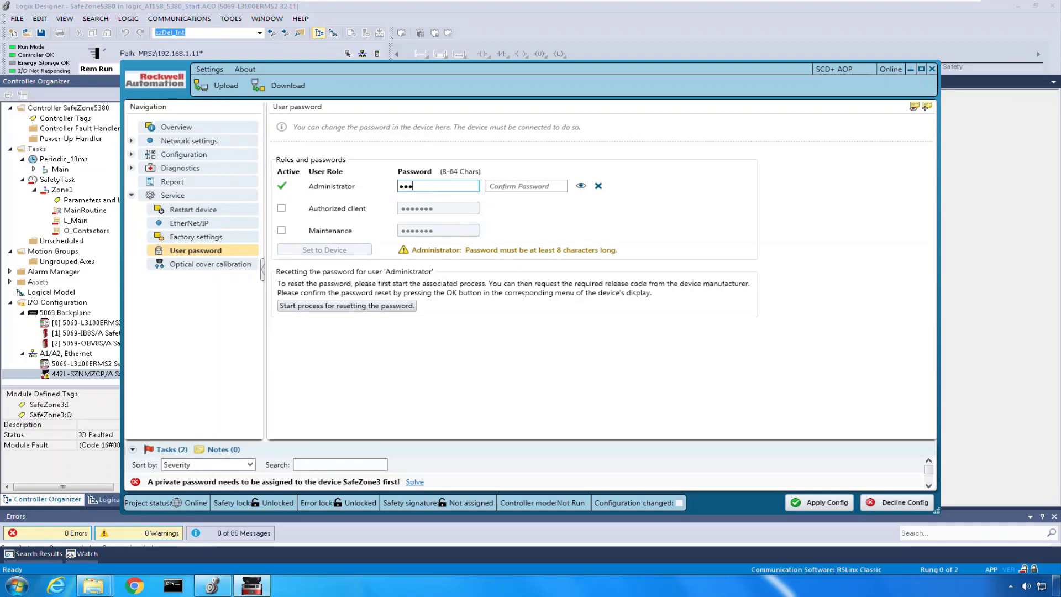
{"action": "type", "text": "1"}
{"action": "left_click", "coordinate": [540, 186]}
{"action": "type", "text": "123"}
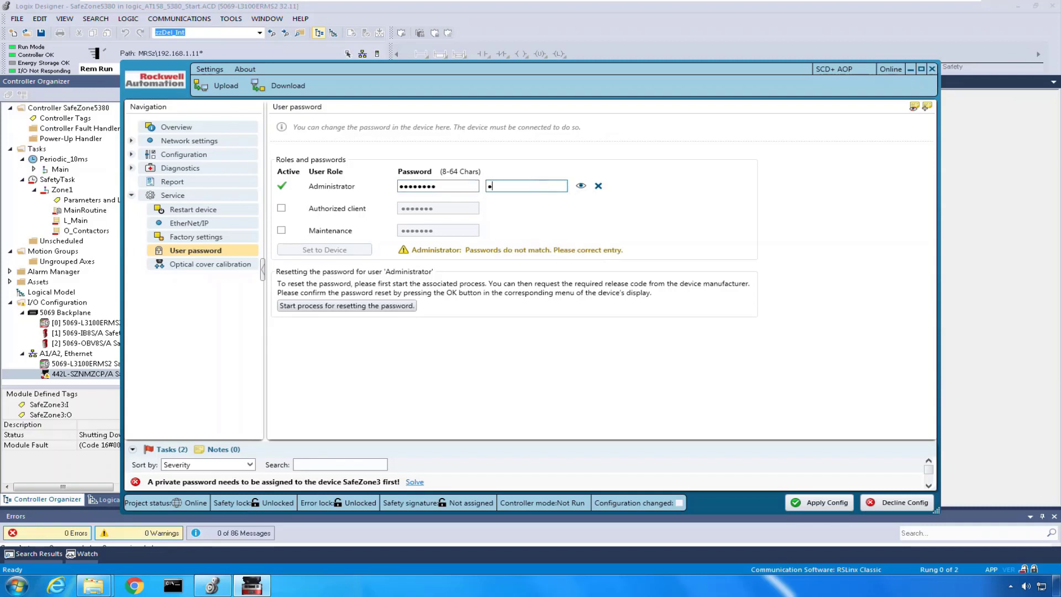
{"action": "type", "text": "45678"}
Send the password to the scanner, authorize it as Administrator, and acknowledge the success message.
{"action": "left_click", "coordinate": [326, 248]}
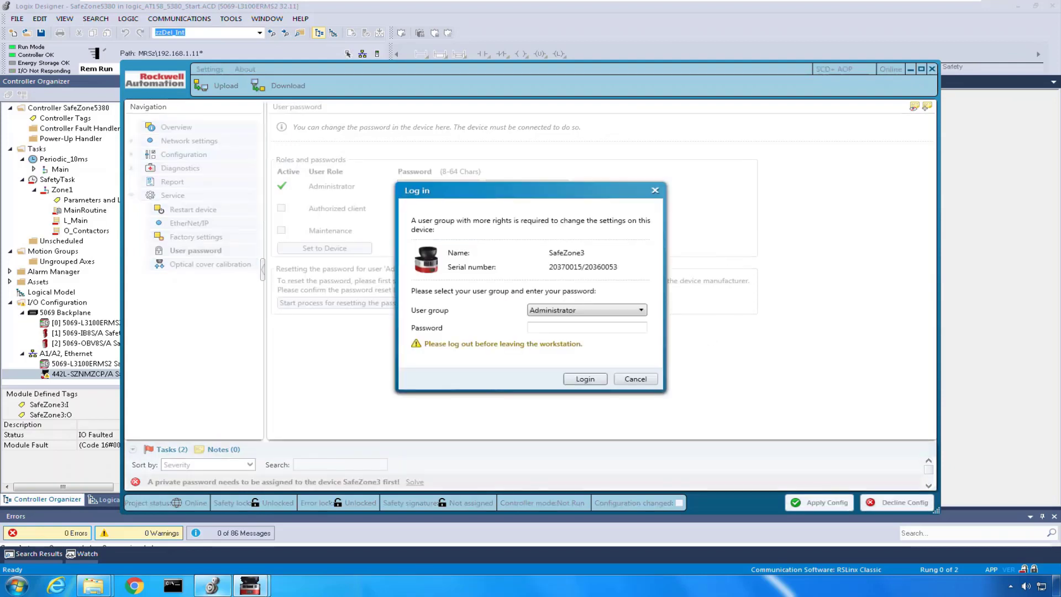
{"action": "mouse_move", "coordinate": [212, 585]}
{"action": "type", "text": "*"}
{"action": "left_click", "coordinate": [593, 385]}
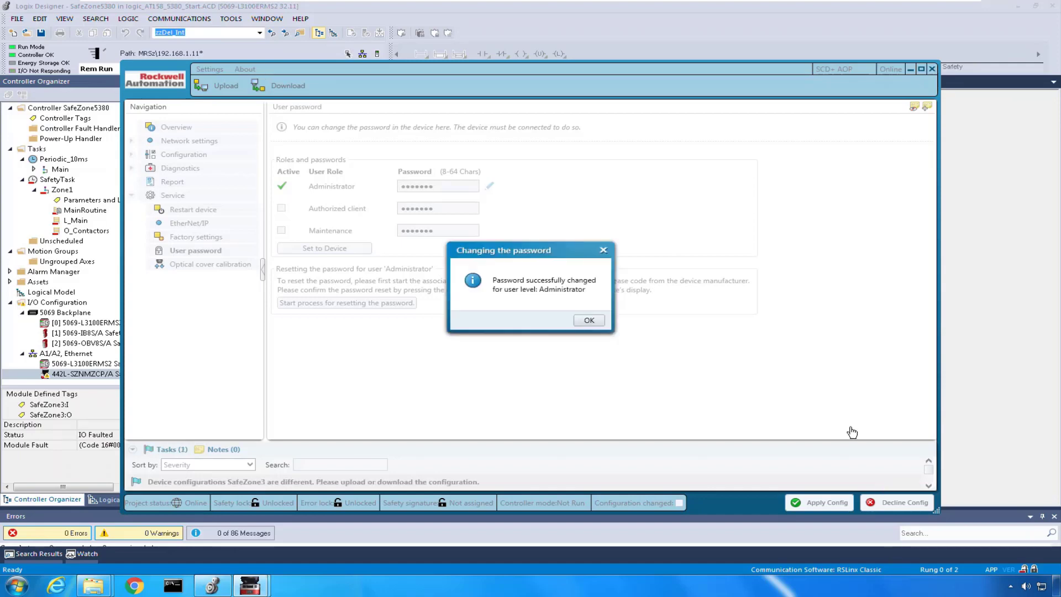
{"action": "left_click", "coordinate": [589, 320]}
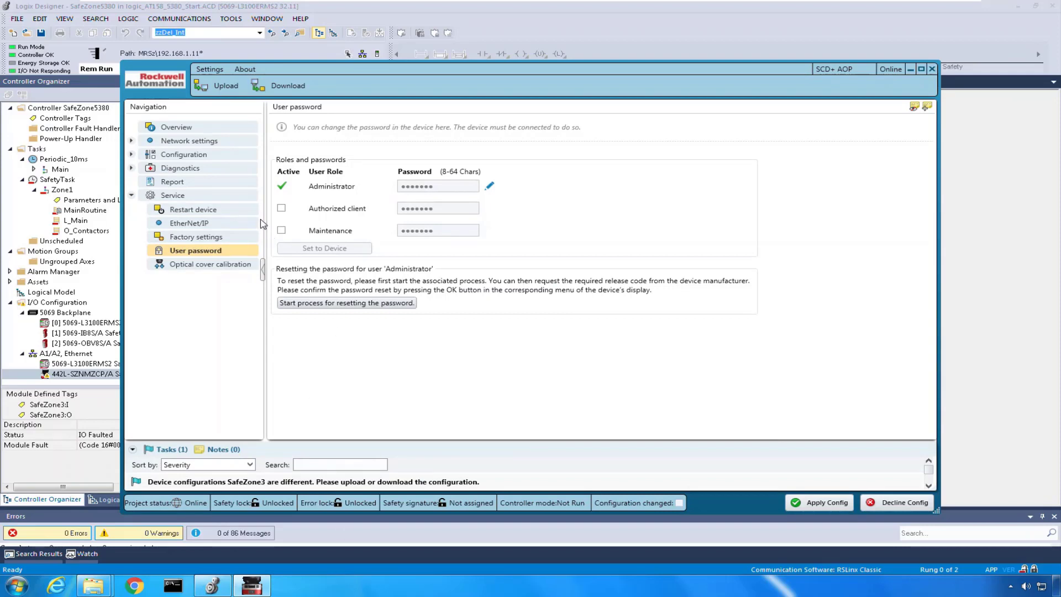
Transfer the configuration to the scanner, logging in with the Administrator password.
{"action": "left_click", "coordinate": [131, 156]}
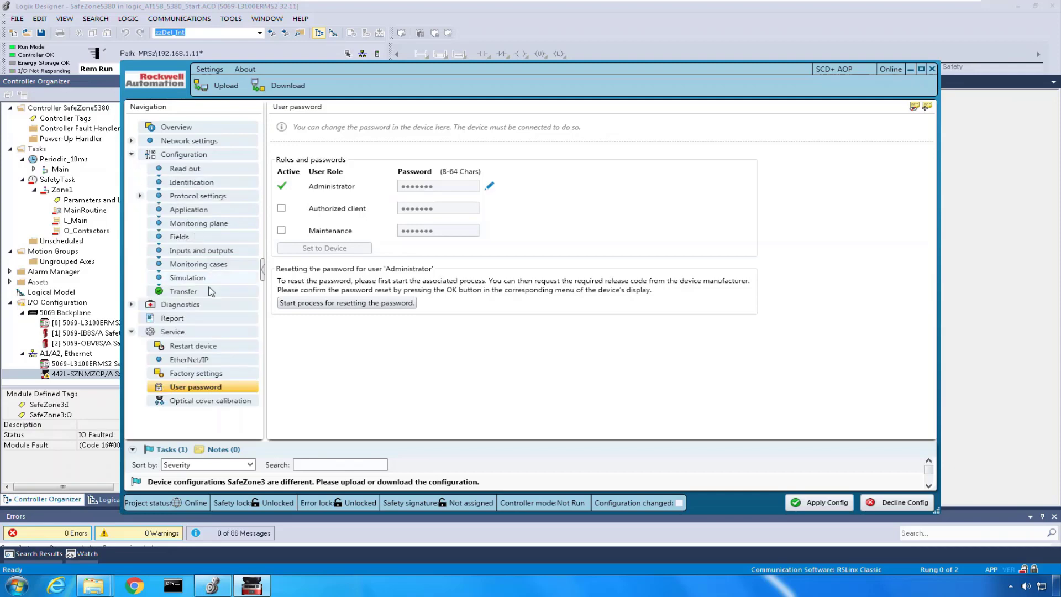
{"action": "left_click", "coordinate": [191, 292]}
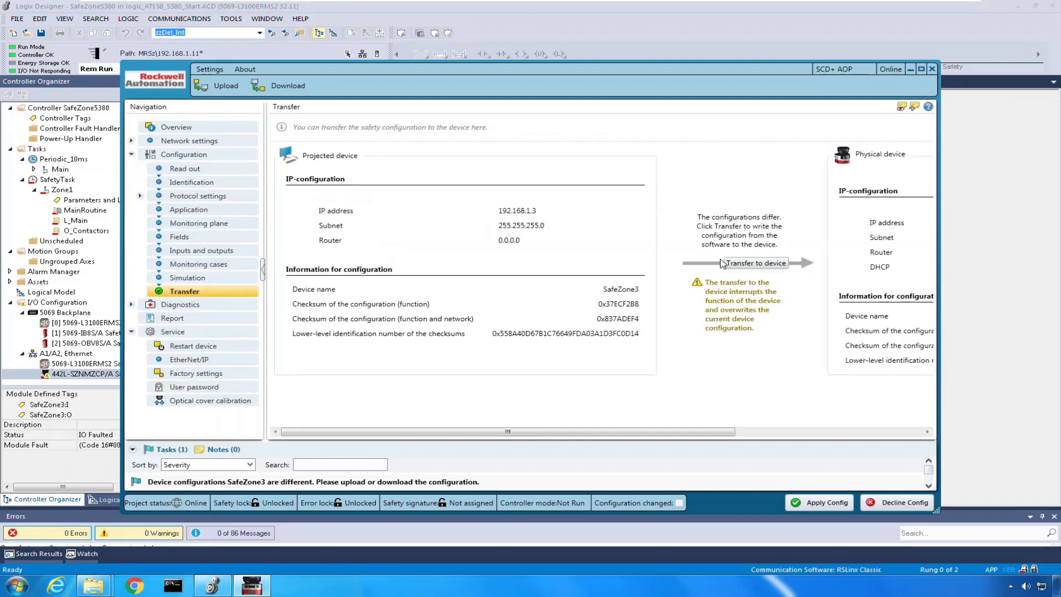
{"action": "left_click", "coordinate": [765, 265]}
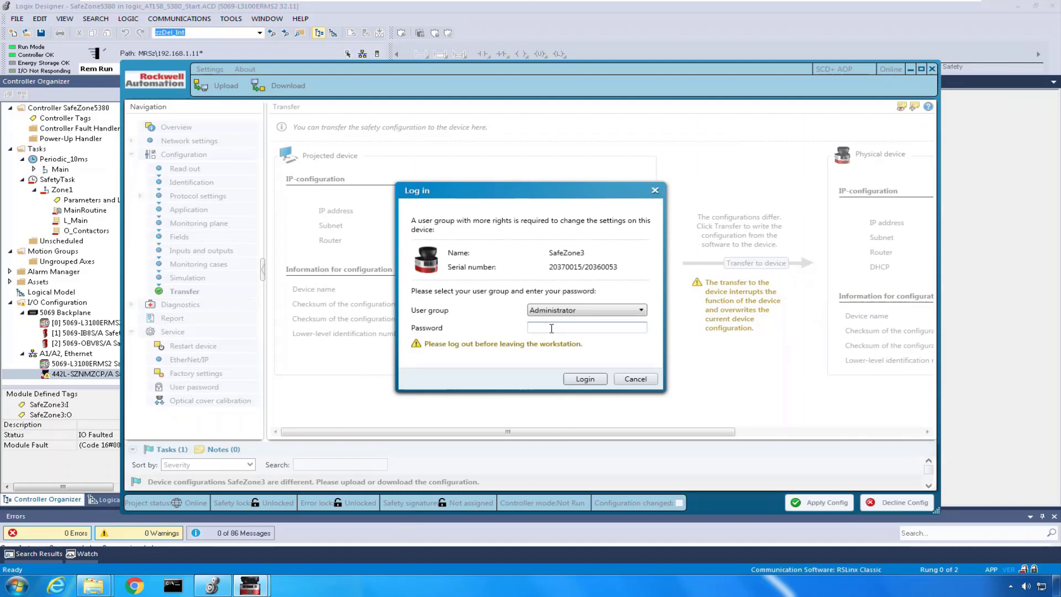
{"action": "left_click", "coordinate": [551, 328]}
{"action": "type", "text": "••"}
{"action": "left_click", "coordinate": [603, 382]}
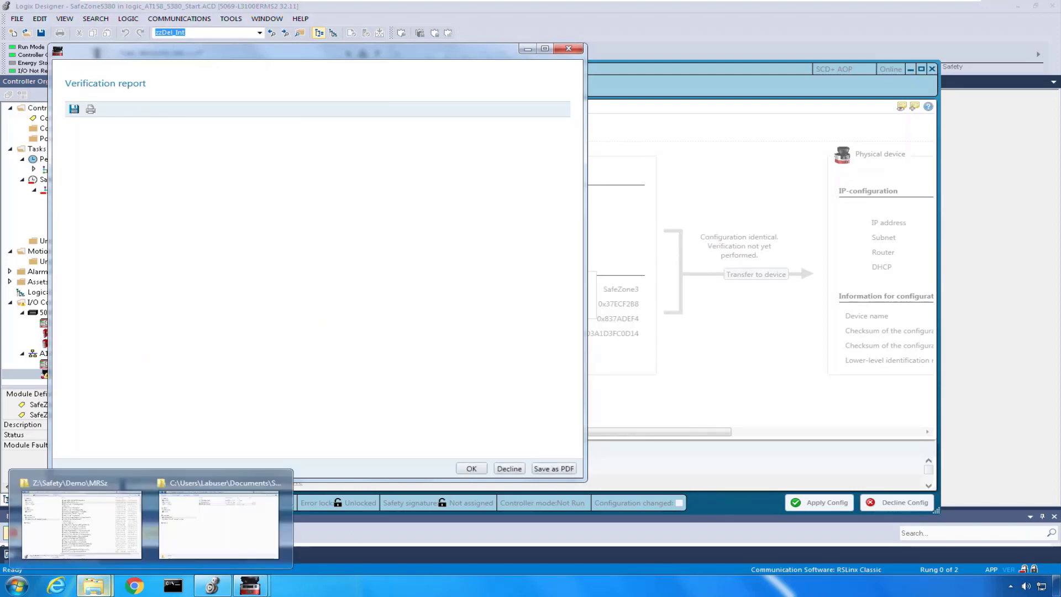
Check the report's checksums, field sets and cut-off paths, then accept it with OK.
{"action": "scroll", "coordinate": [464, 265], "scroll_direction": "down", "scroll_amount": 3}
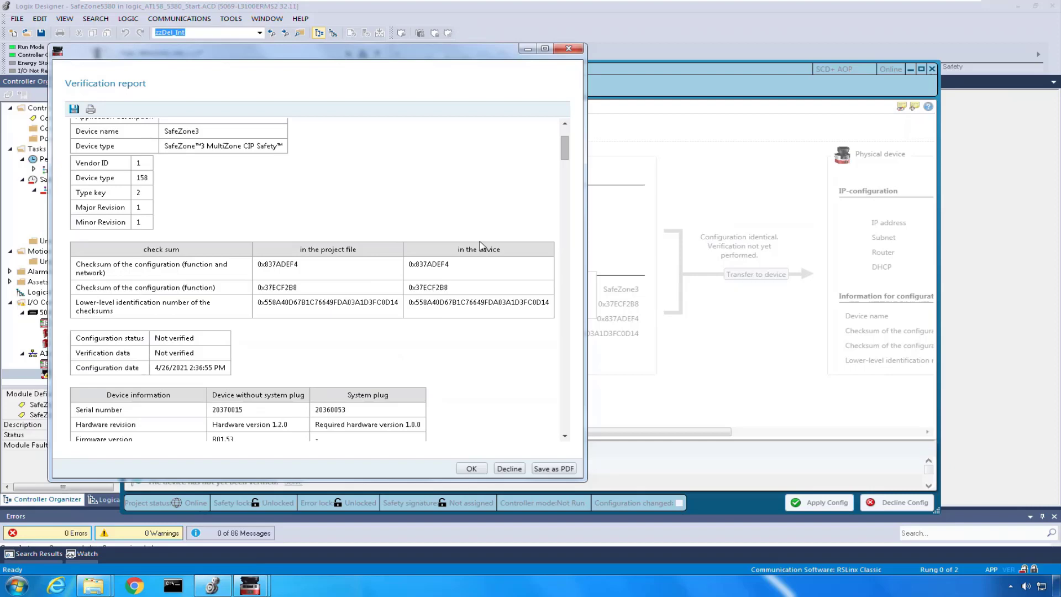
{"action": "scroll", "coordinate": [416, 200], "scroll_direction": "up", "scroll_amount": 3}
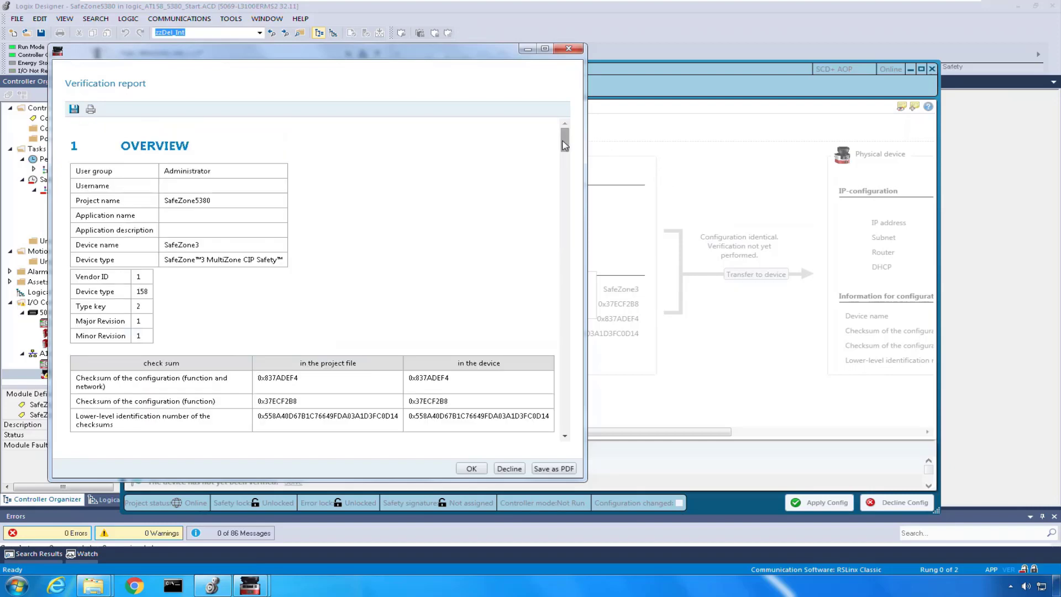
{"action": "left_click_drag", "start_coordinate": [564, 144], "coordinate": [549, 371]}
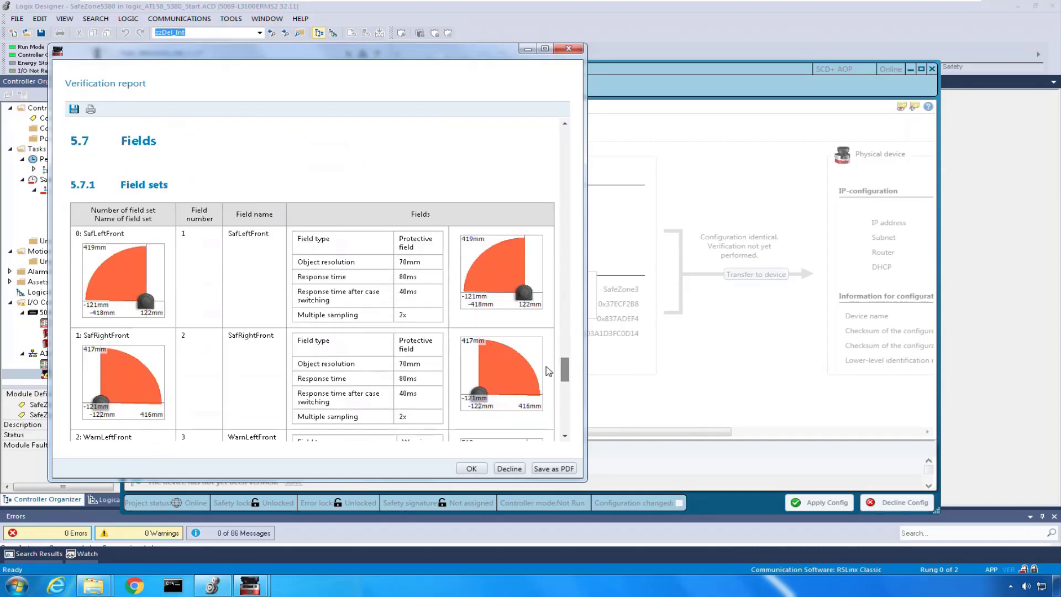
{"action": "scroll", "coordinate": [102, 298], "scroll_direction": "up", "scroll_amount": 1}
{"action": "scroll", "coordinate": [396, 336], "scroll_direction": "down", "scroll_amount": 7}
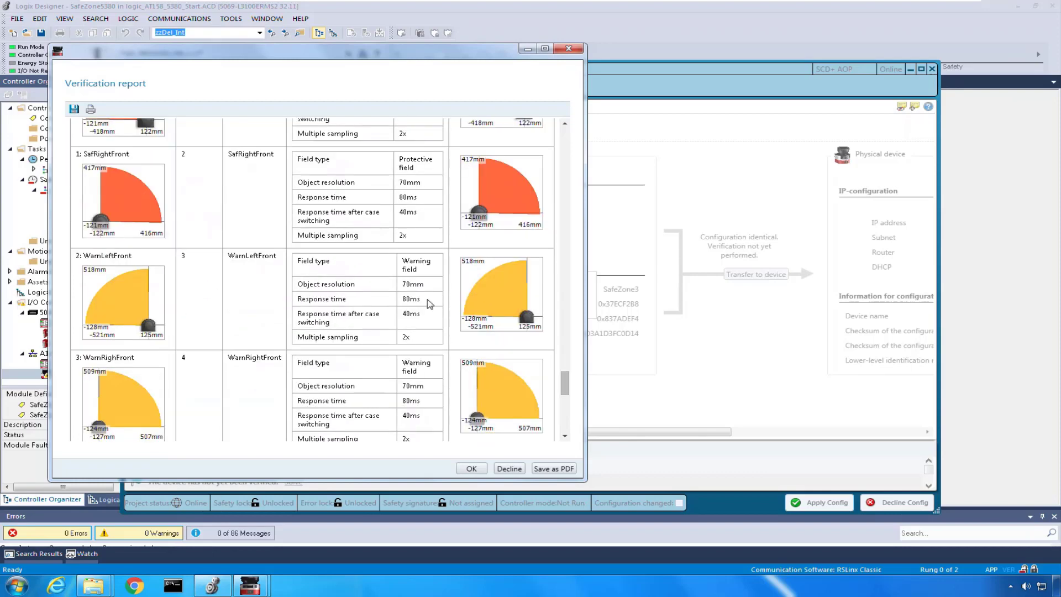
{"action": "scroll", "coordinate": [478, 270], "scroll_direction": "down", "scroll_amount": 5}
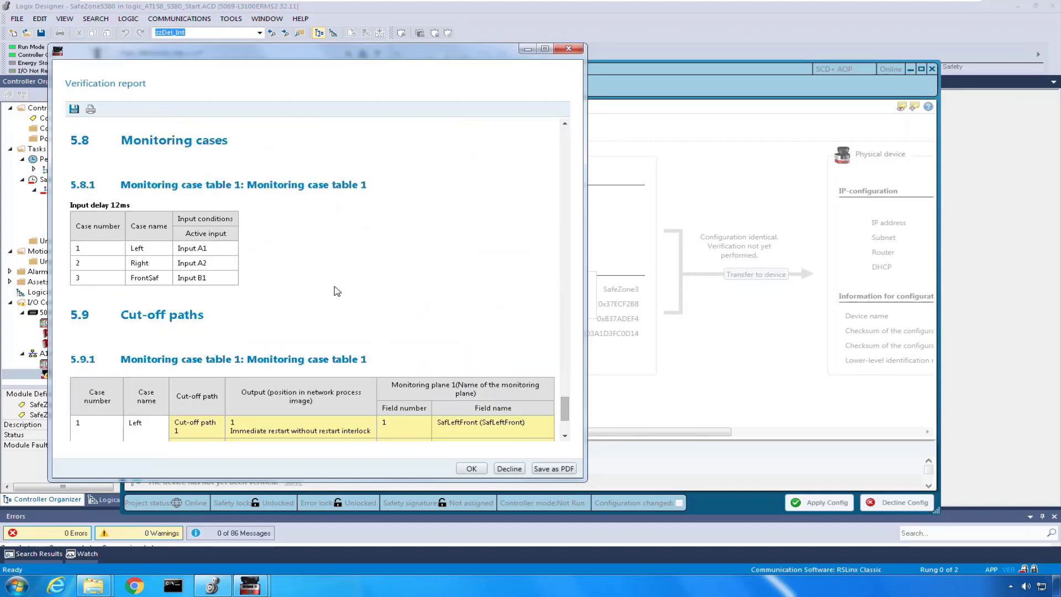
{"action": "scroll", "coordinate": [334, 291], "scroll_direction": "down", "scroll_amount": 2}
{"action": "scroll", "coordinate": [305, 287], "scroll_direction": "down", "scroll_amount": 1}
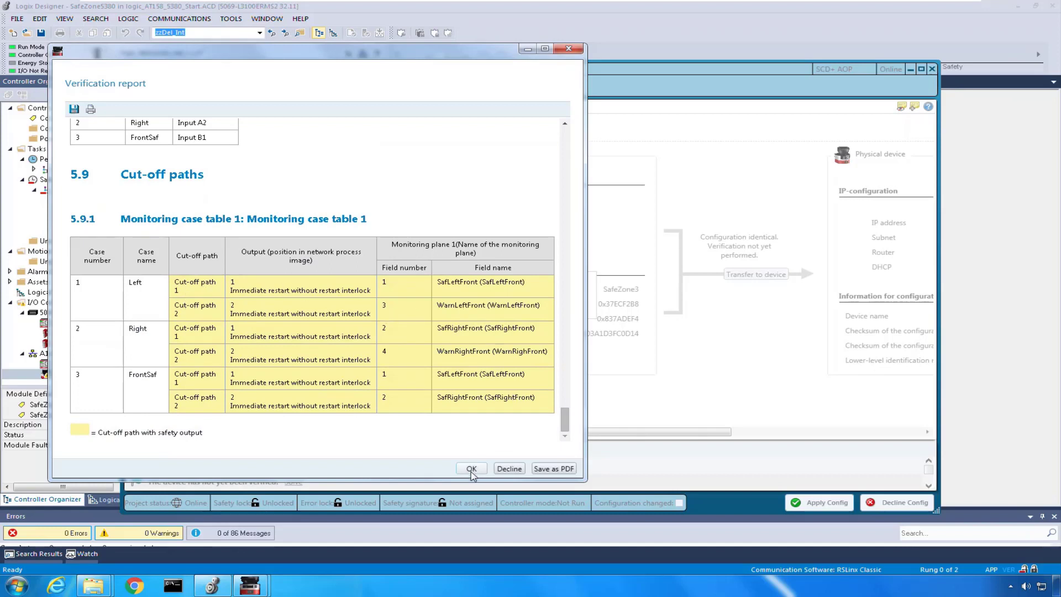
{"action": "left_click", "coordinate": [470, 469]}
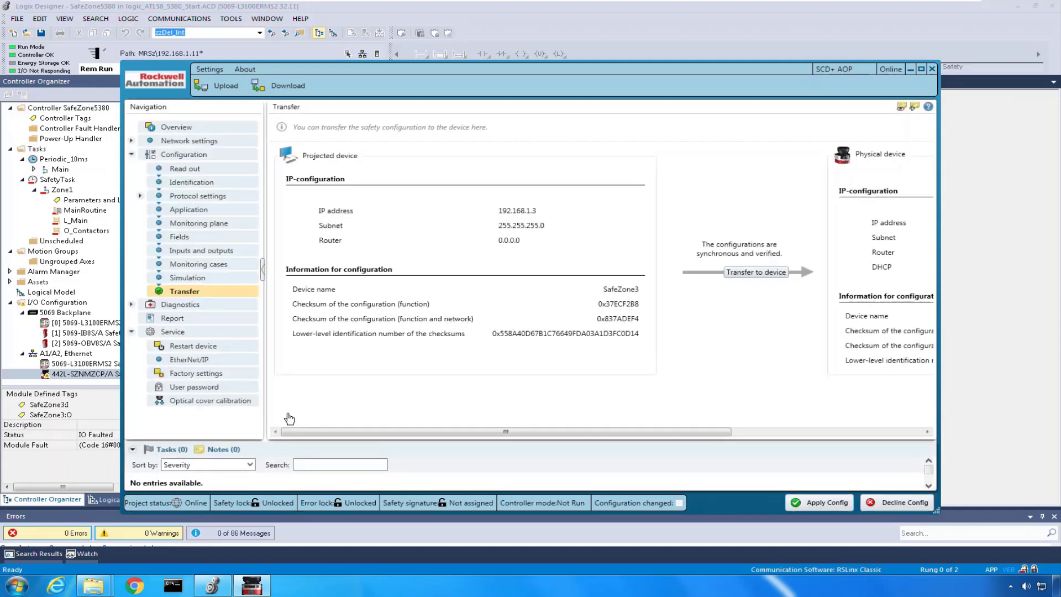
Apply the verified configuration so the SafeZone3 module shows Running with I/O OK.
{"action": "left_click", "coordinate": [818, 503]}
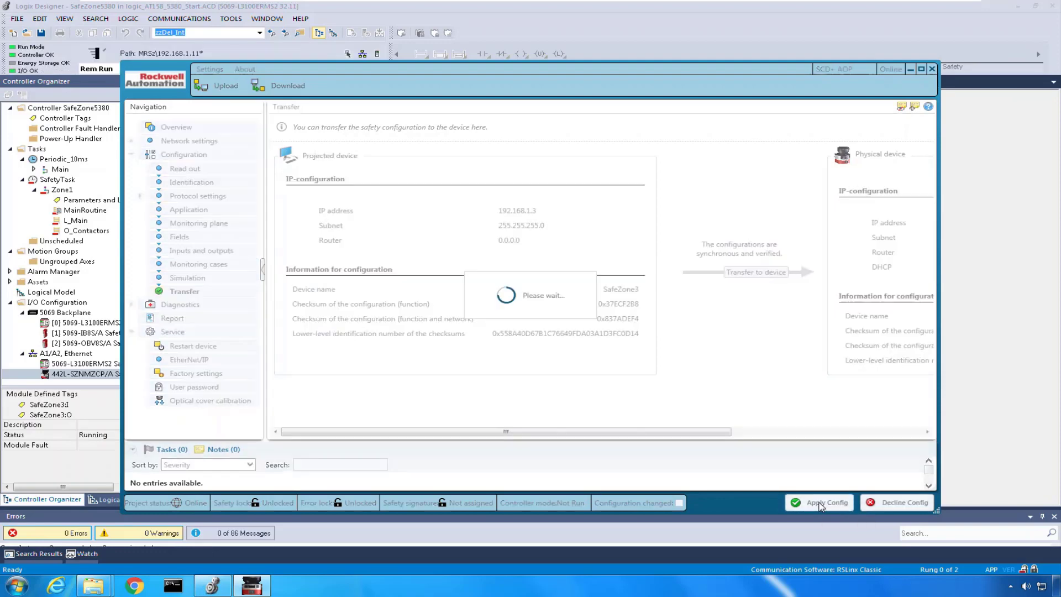